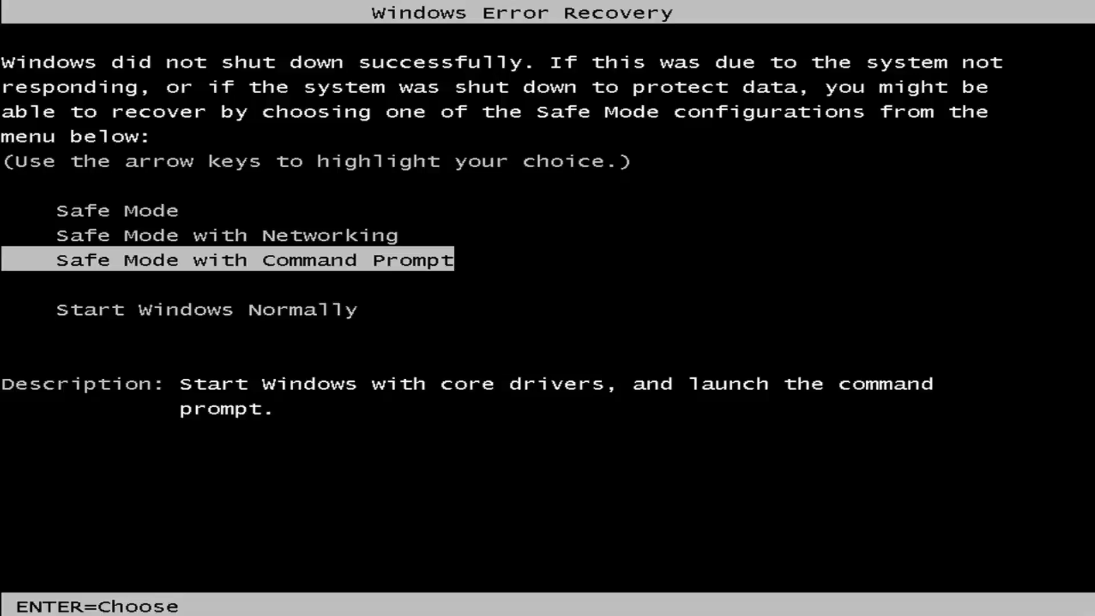
# - Highlight Safe Mode with Networking in Windows Error Recovery and boot into it
pyautogui.press('Up')
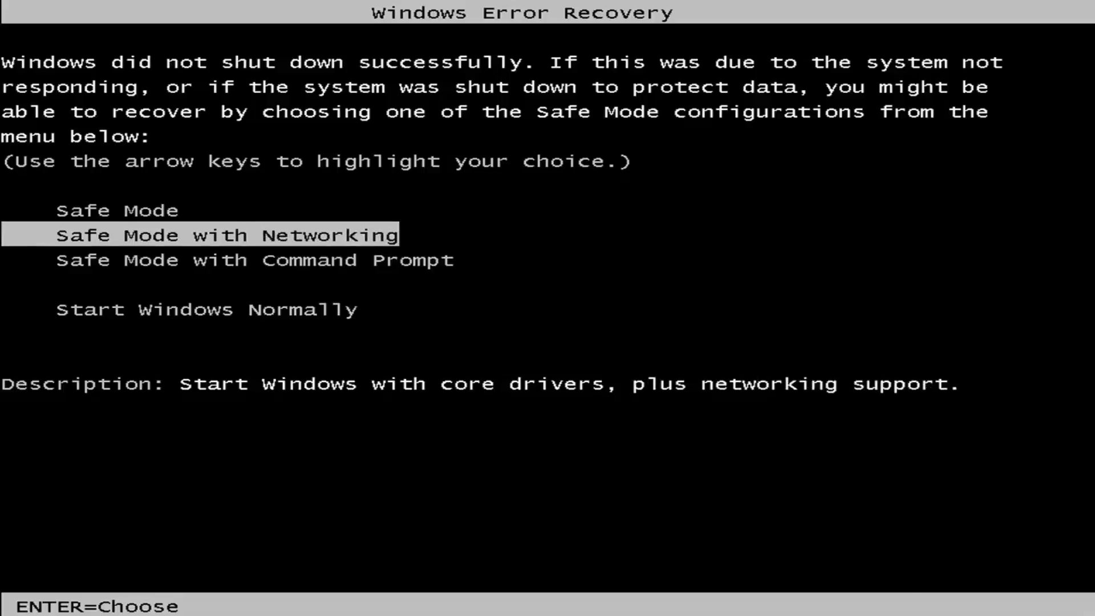
pyautogui.press('Up')
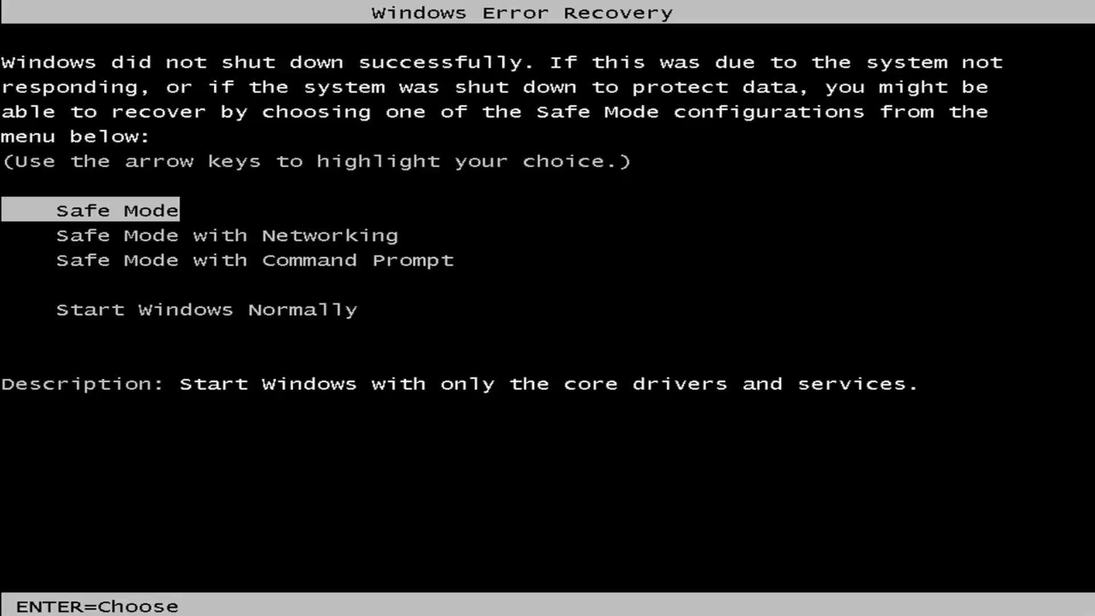
pyautogui.press('Down')
pyautogui.press('Down')
pyautogui.press('Up')
pyautogui.press('Up')
pyautogui.press('Down')
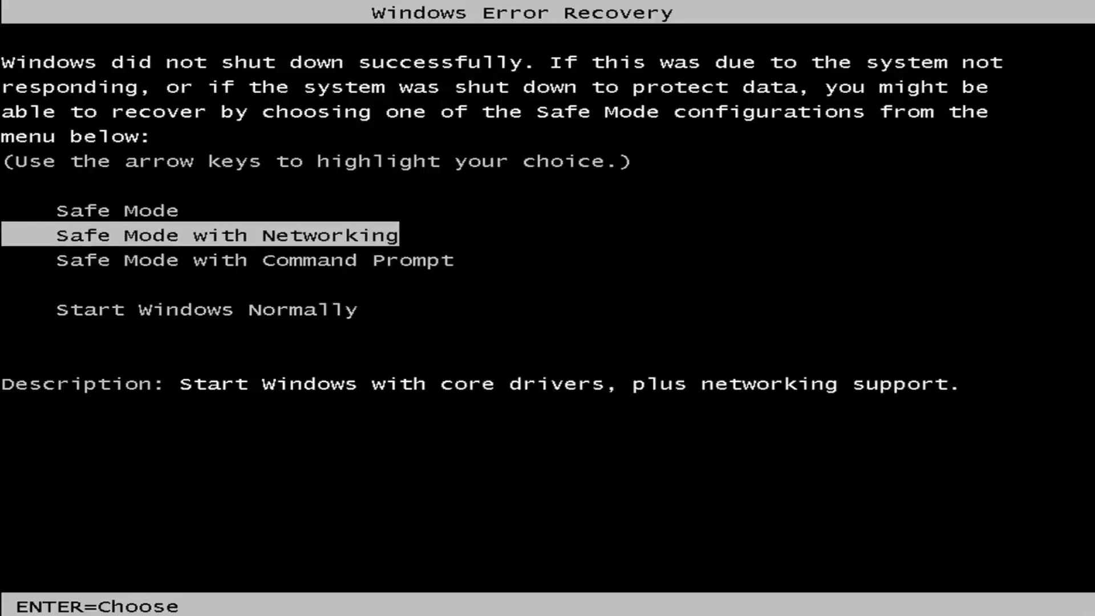
pyautogui.press('Up')
pyautogui.press('Down')
pyautogui.press('Return')
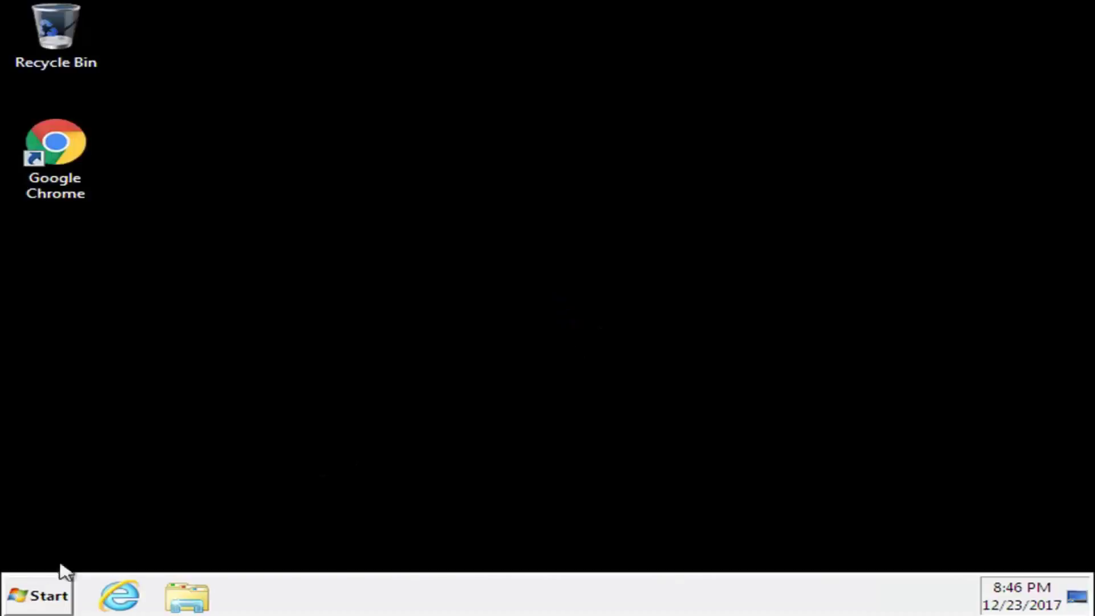
# - Launch System Restore from the Start menu search results for 'system res'
pyautogui.click(30, 596)
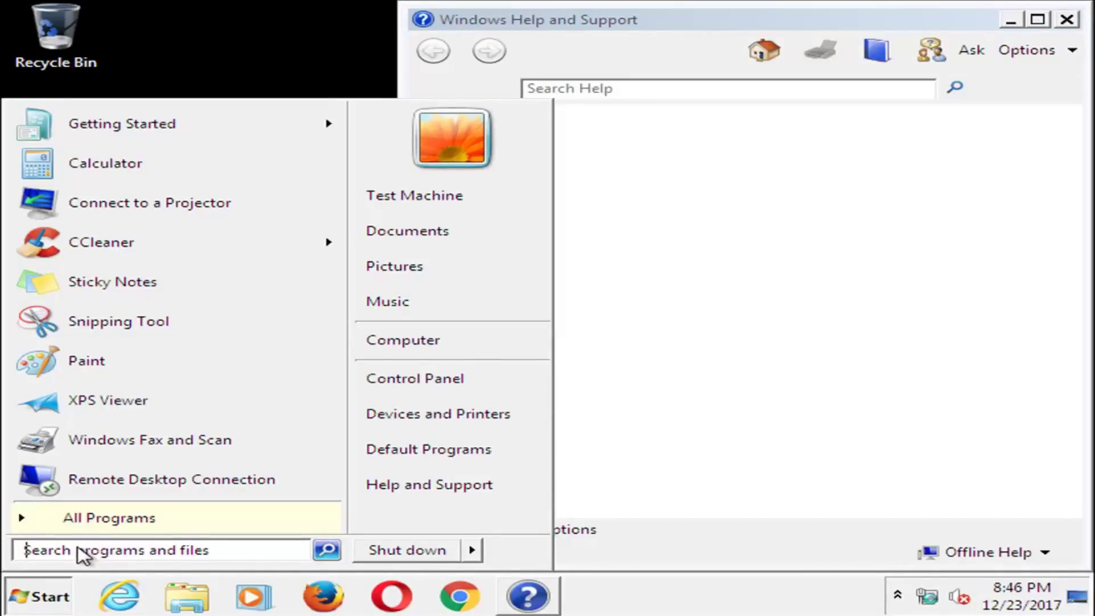
pyautogui.write('system')
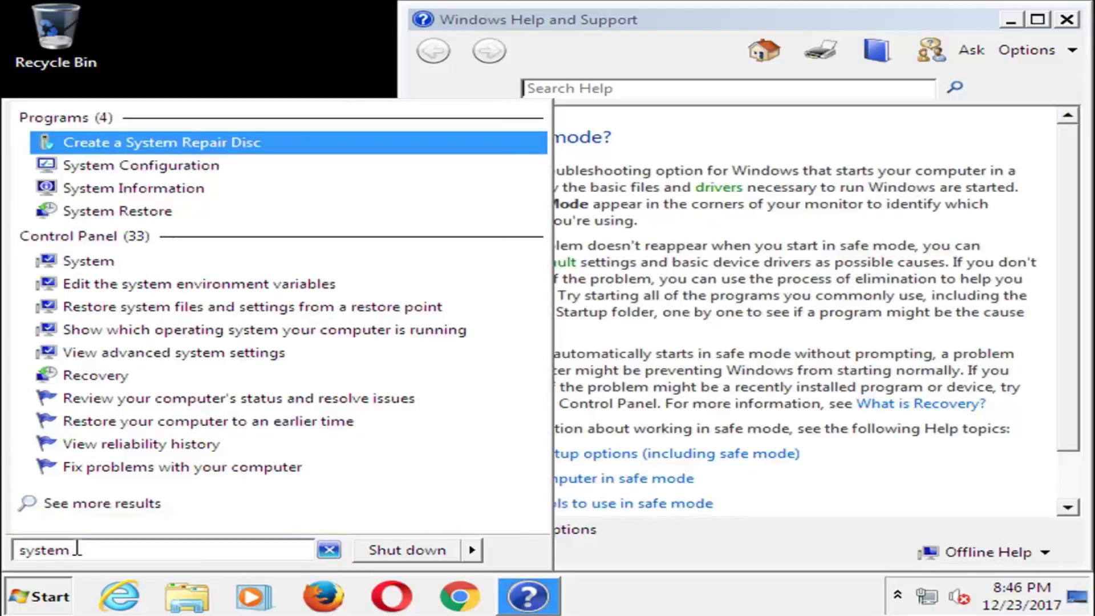
pyautogui.write(' res')
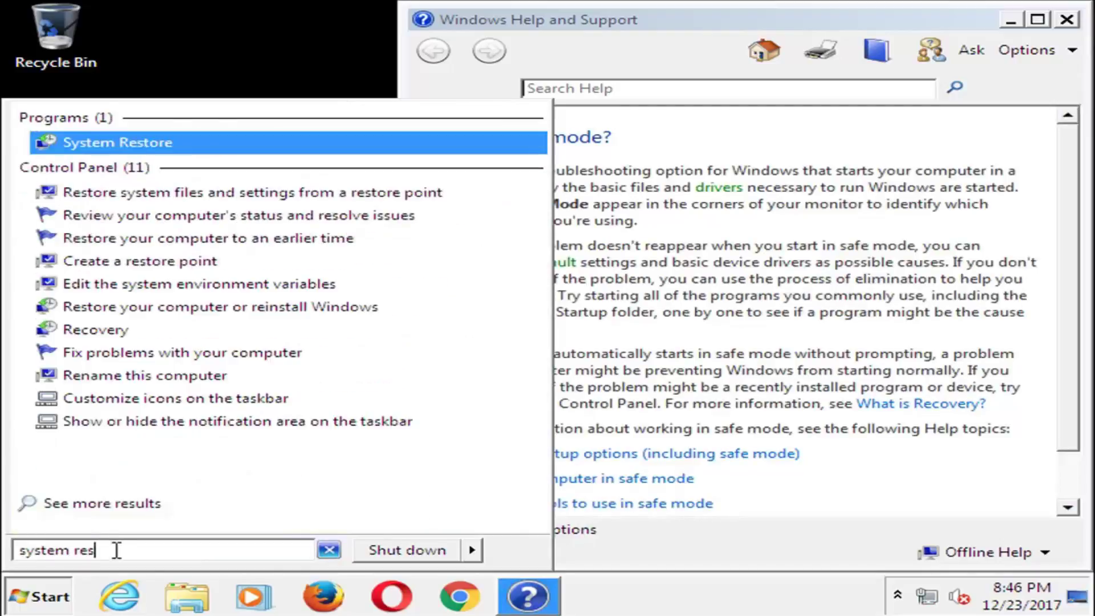
pyautogui.click(89, 141)
# - Proceed through the wizard keeping the 10/28/2017 Installed VMware Tools restore point and finish it
pyautogui.click(1067, 25)
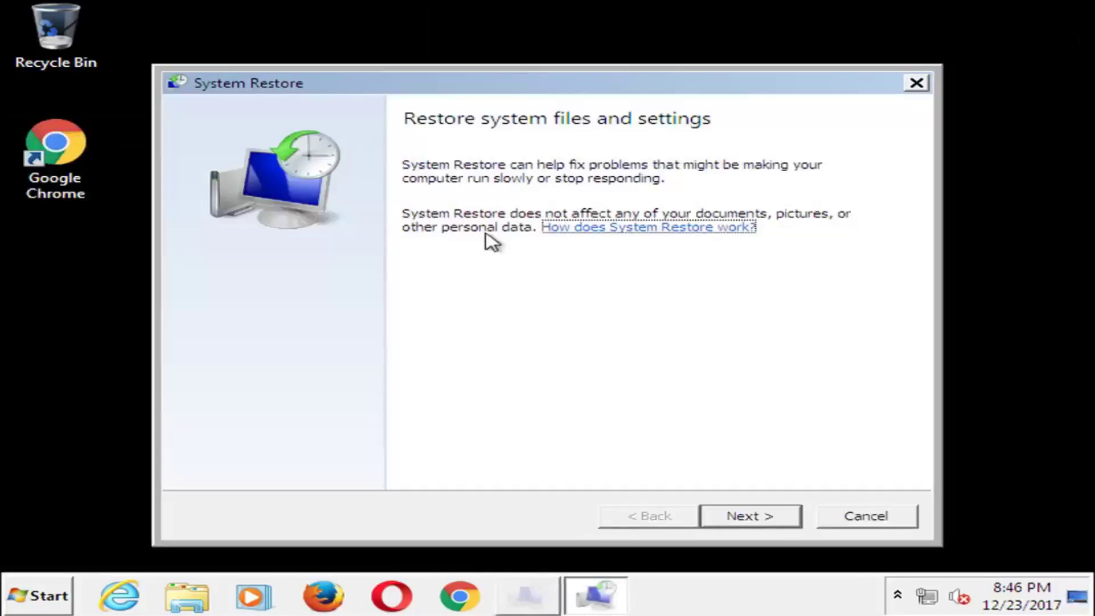
pyautogui.moveTo(420, 79); pyautogui.dragTo(453, 61)
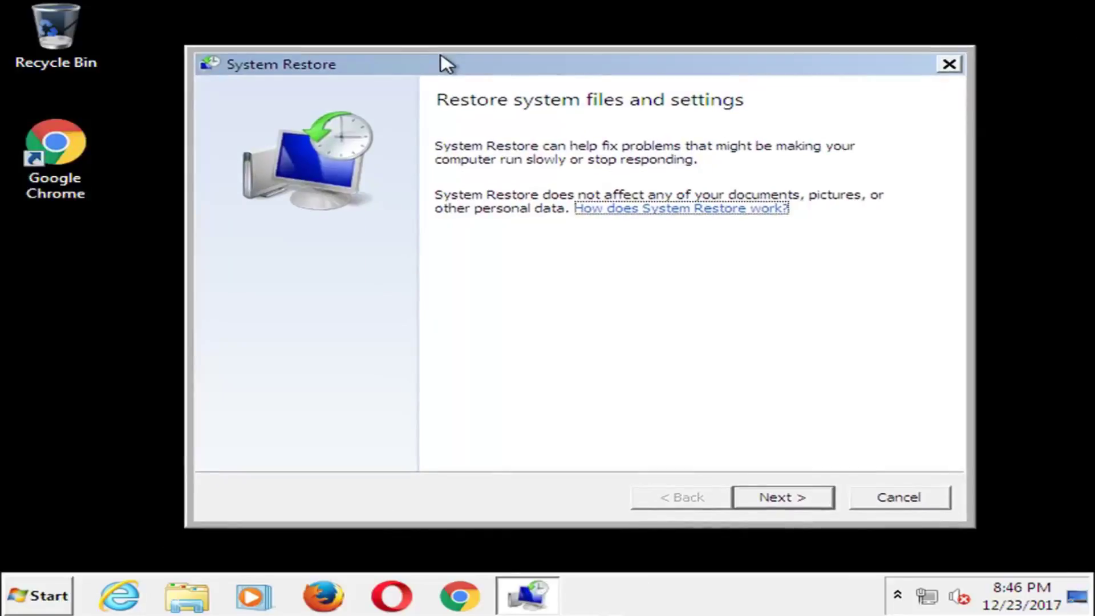
pyautogui.click(766, 503)
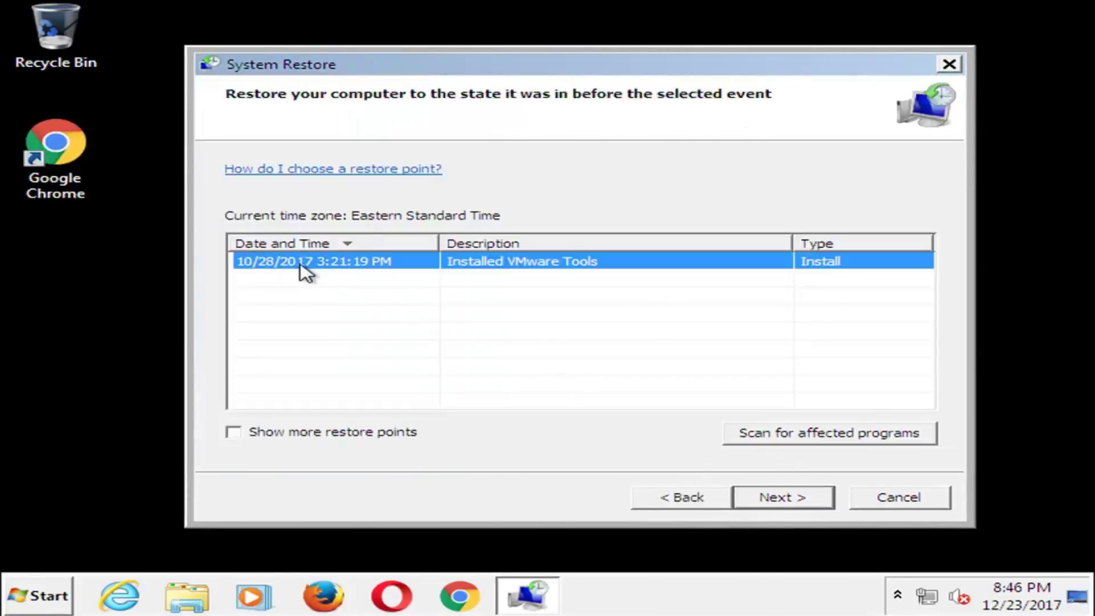
pyautogui.click(780, 500)
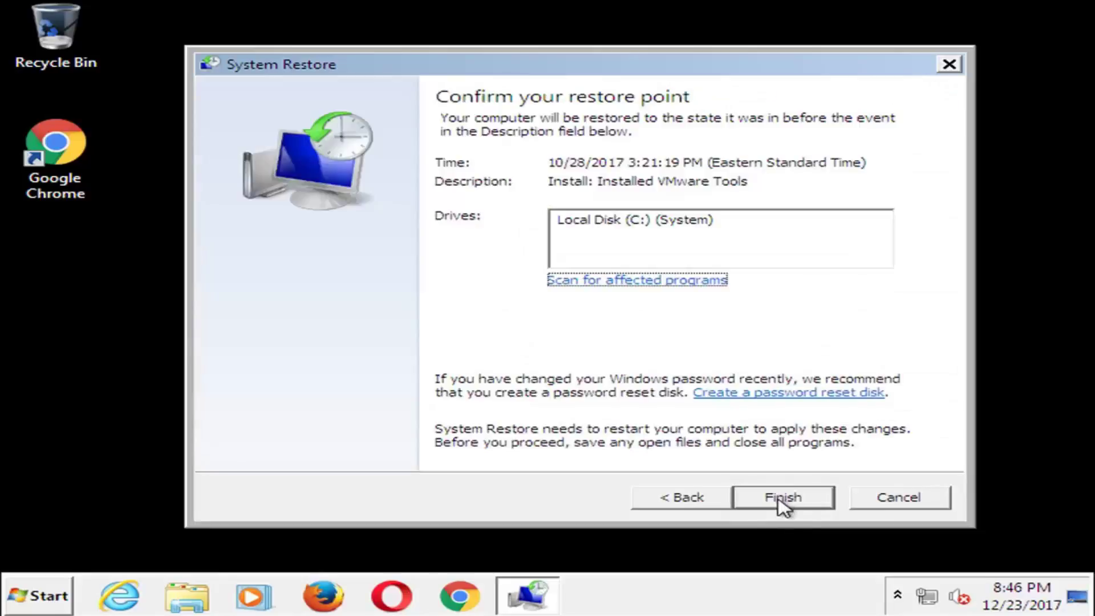
pyautogui.click(781, 499)
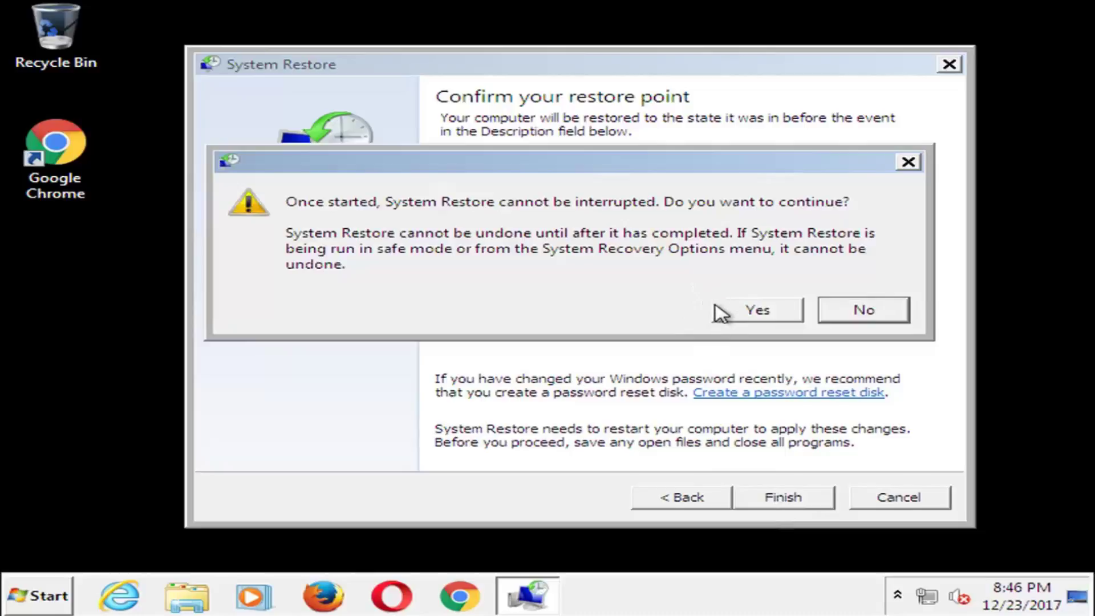
# - Confirm the warning that the restore cannot be interrupted so it proceeds
pyautogui.click(755, 315)
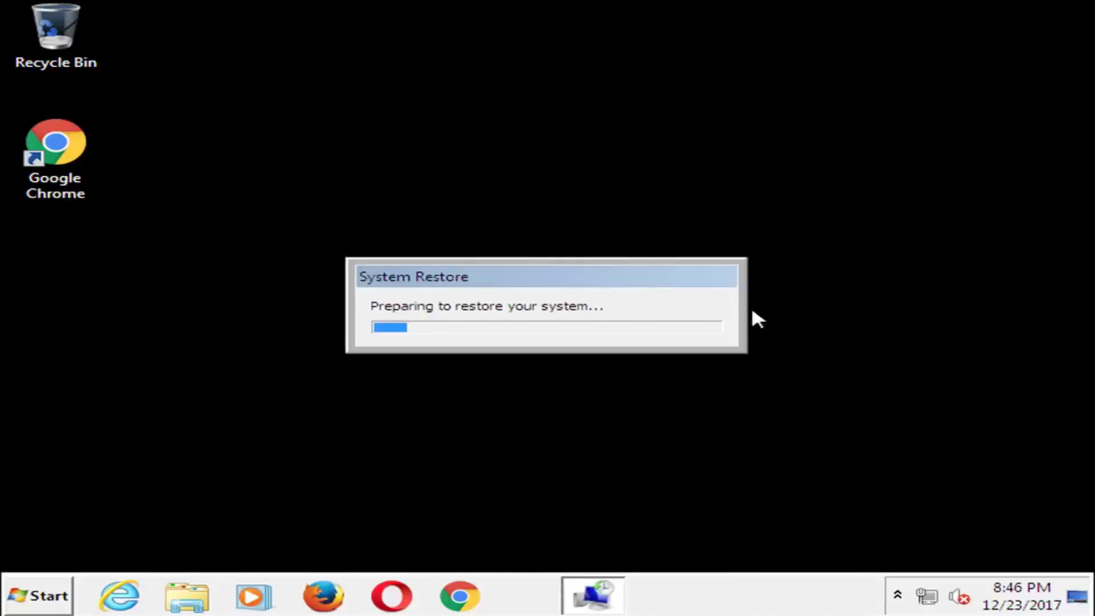